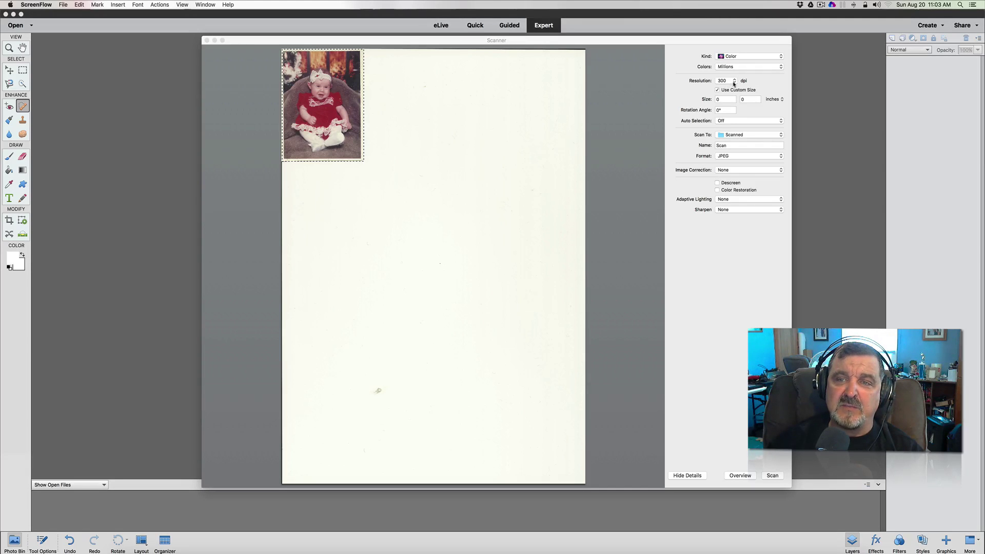
pyautogui.click(735, 82)
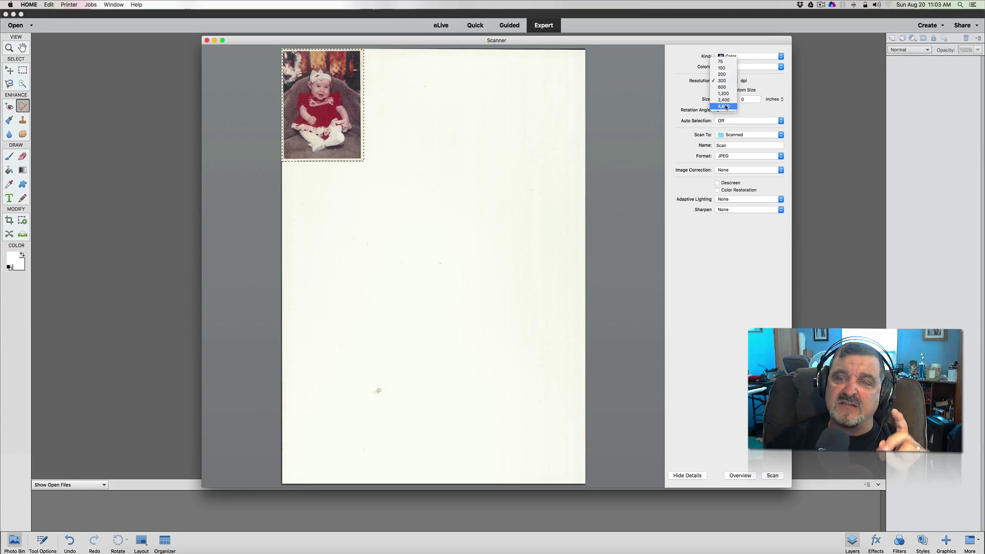
pyautogui.click(759, 87)
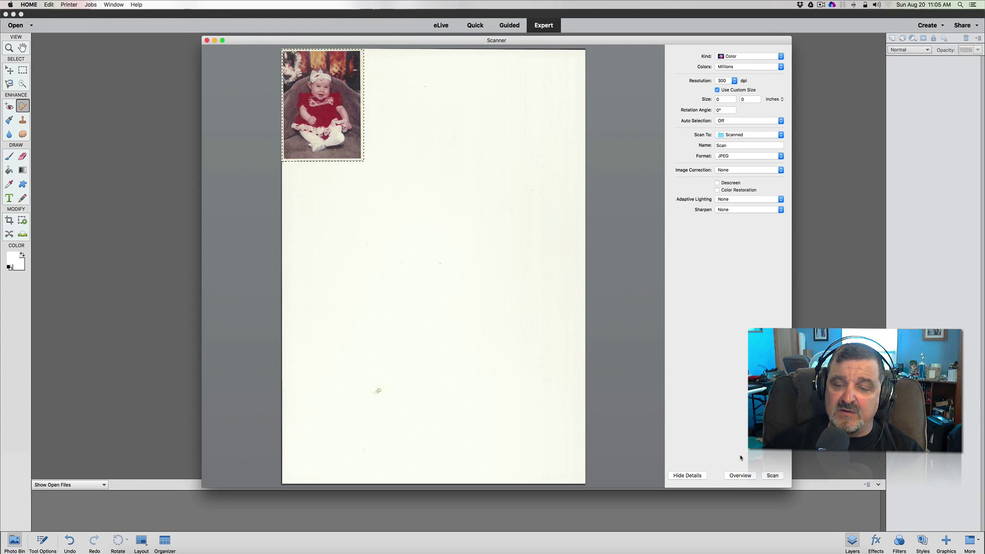
# Step: Rescan the scanner-bed overview so the baby photo preview is refreshed
pyautogui.click(741, 476)
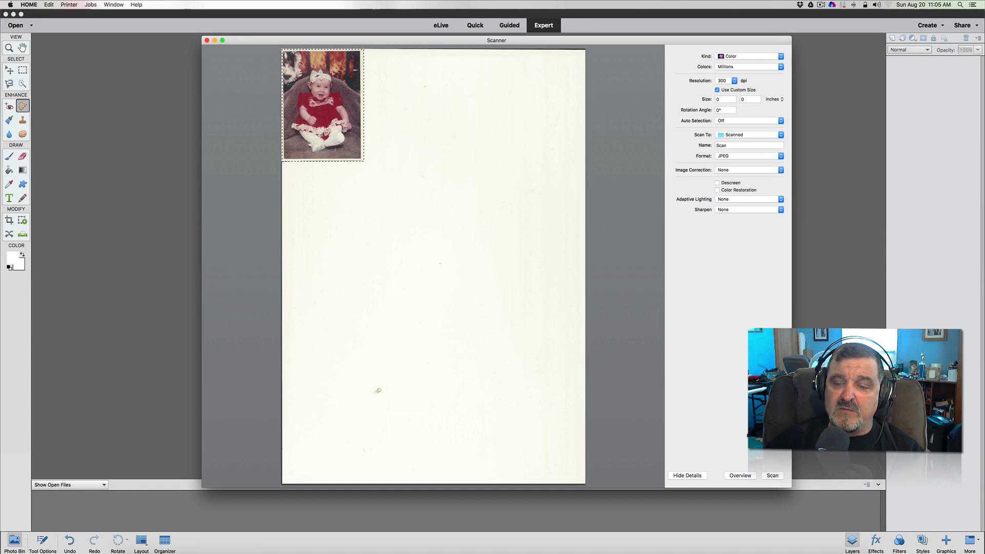
# Step: Scan the selected baby photo area to a JPEG file named Scan
pyautogui.click(772, 476)
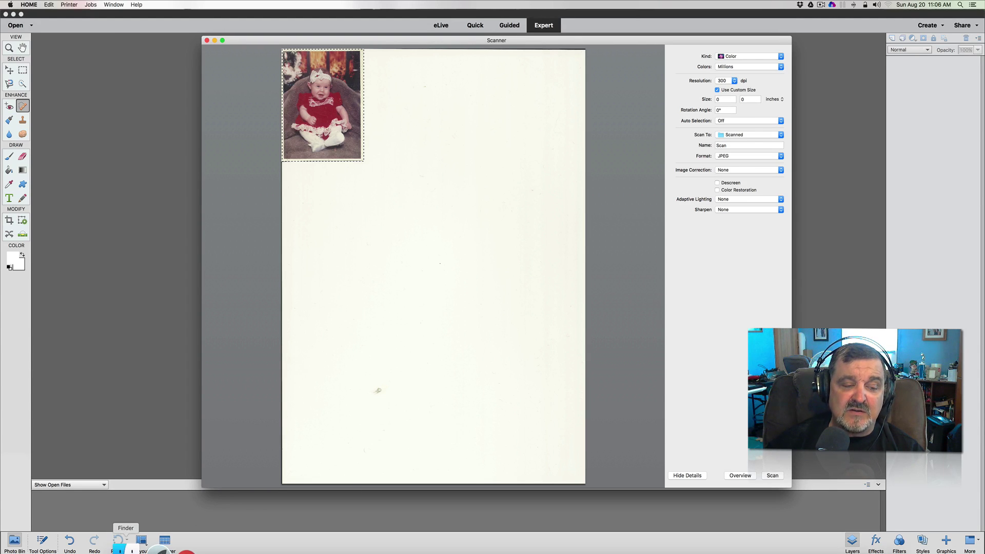
pyautogui.click(128, 533)
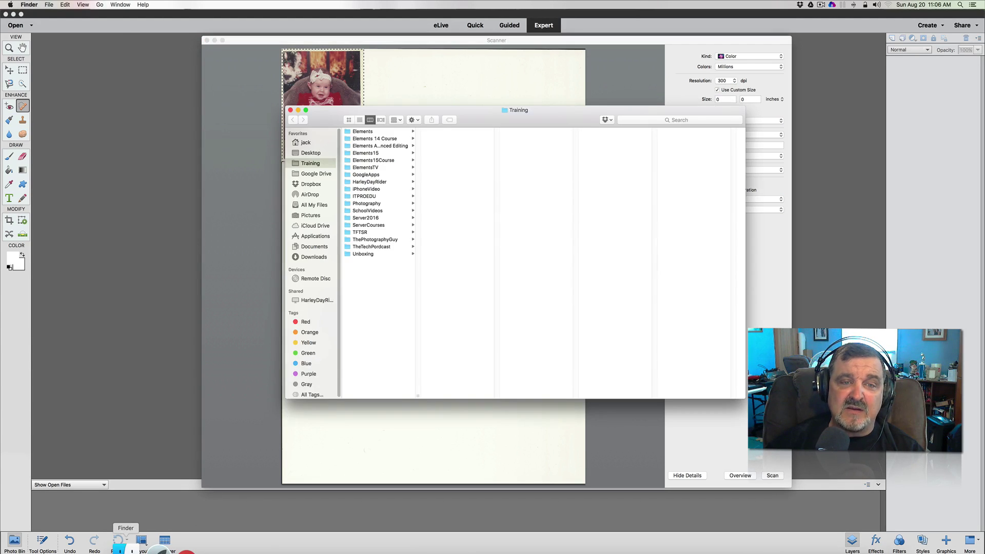
pyautogui.click(310, 216)
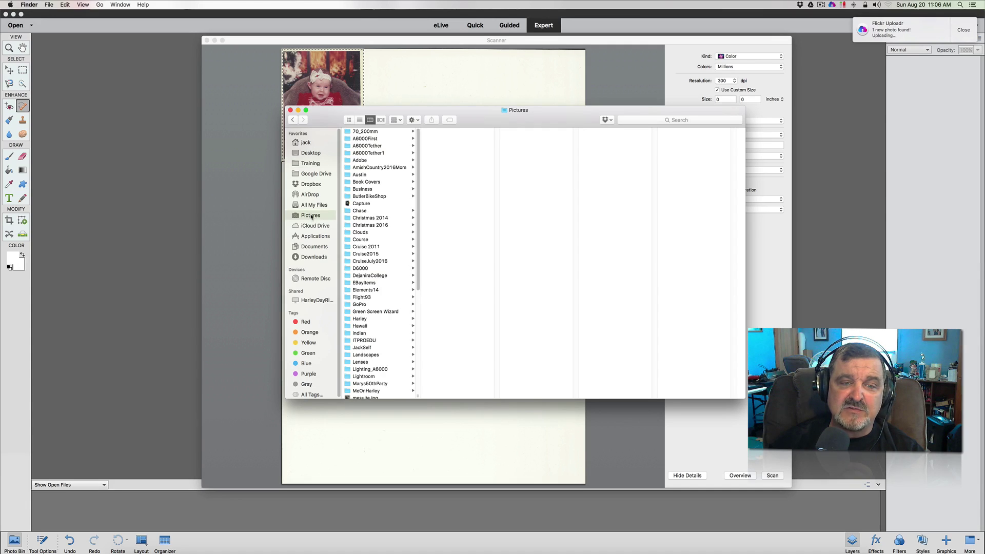
pyautogui.scroll(-10, 383, 296)
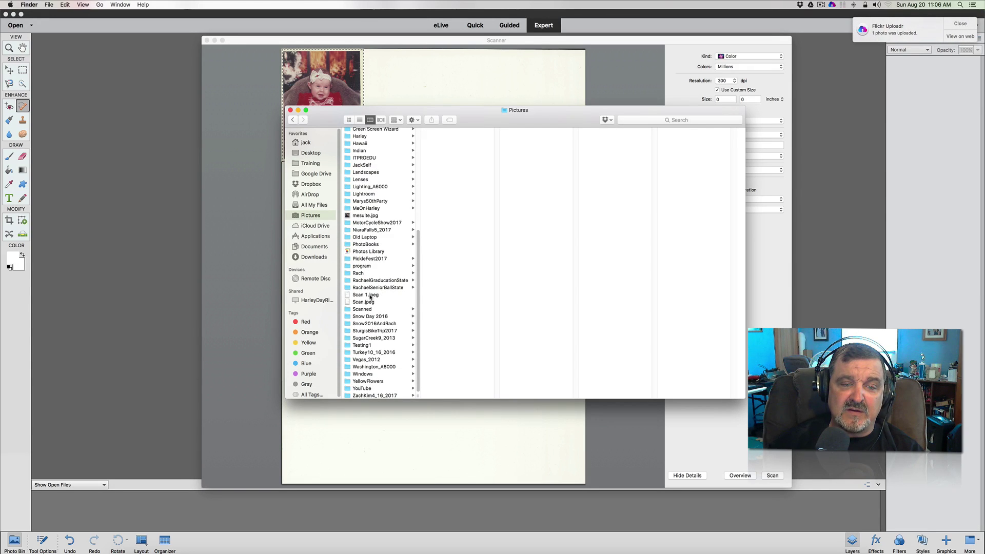
pyautogui.click(364, 309)
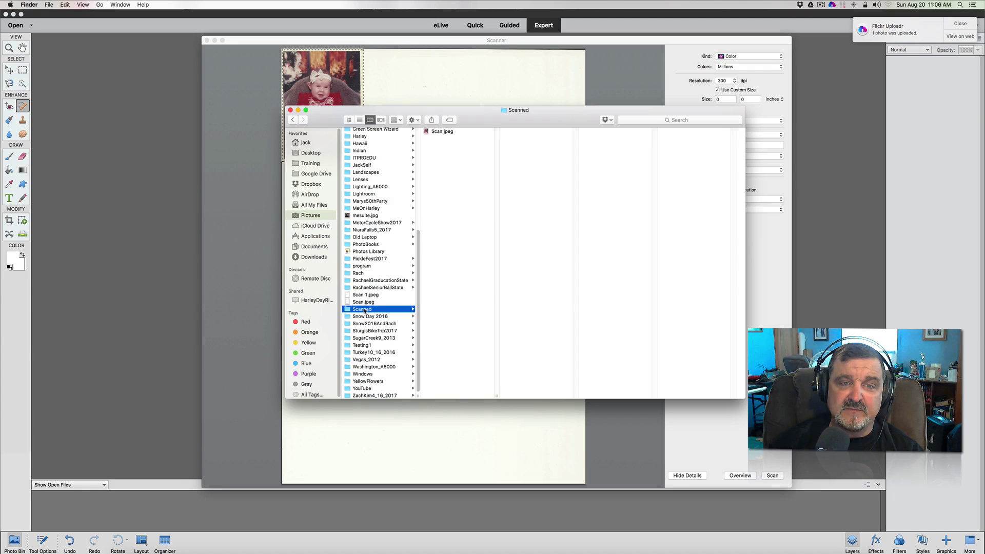
pyautogui.click(434, 132)
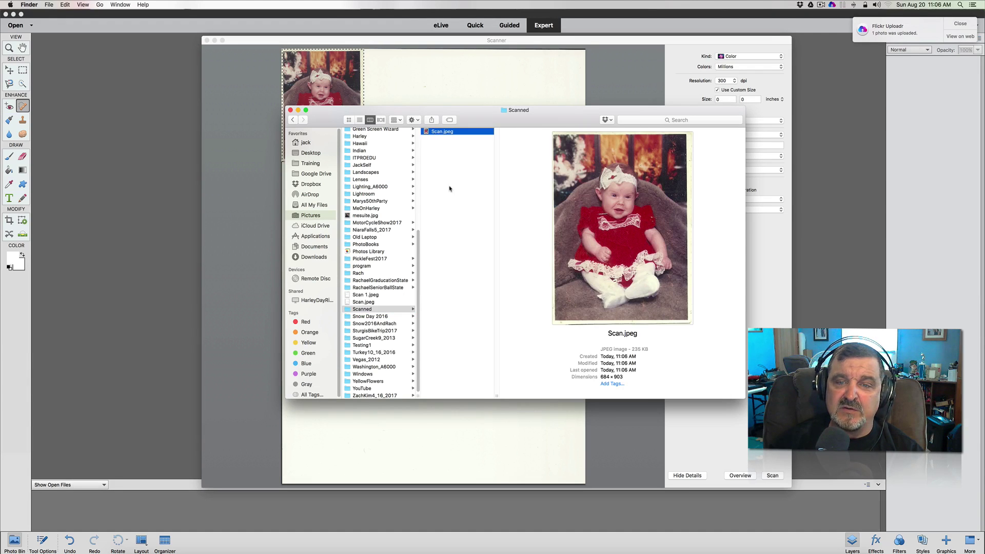
pyautogui.click(291, 110)
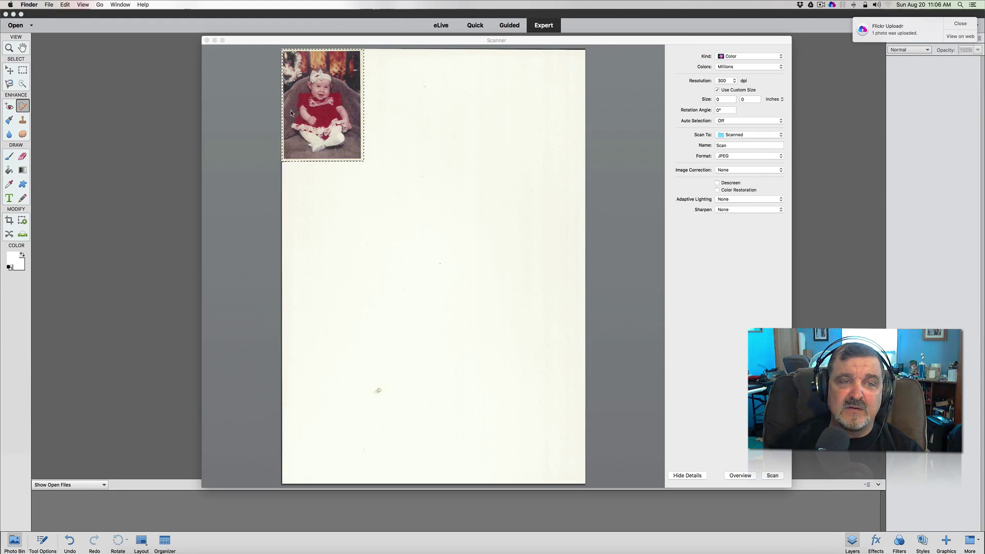
# Step: Open Scan.jpeg from the Scanned folder in Photoshop Elements
pyautogui.click(214, 41)
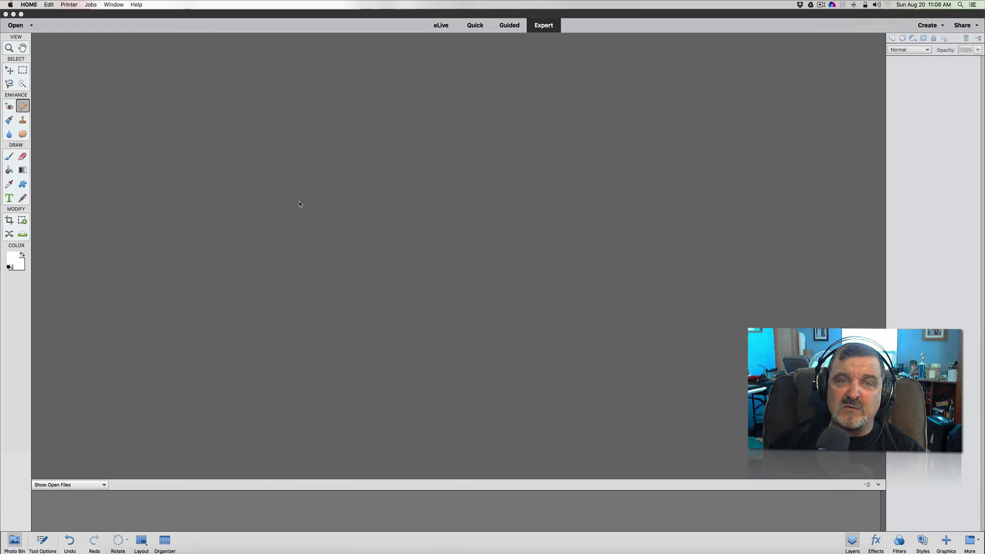
pyautogui.click(150, 102)
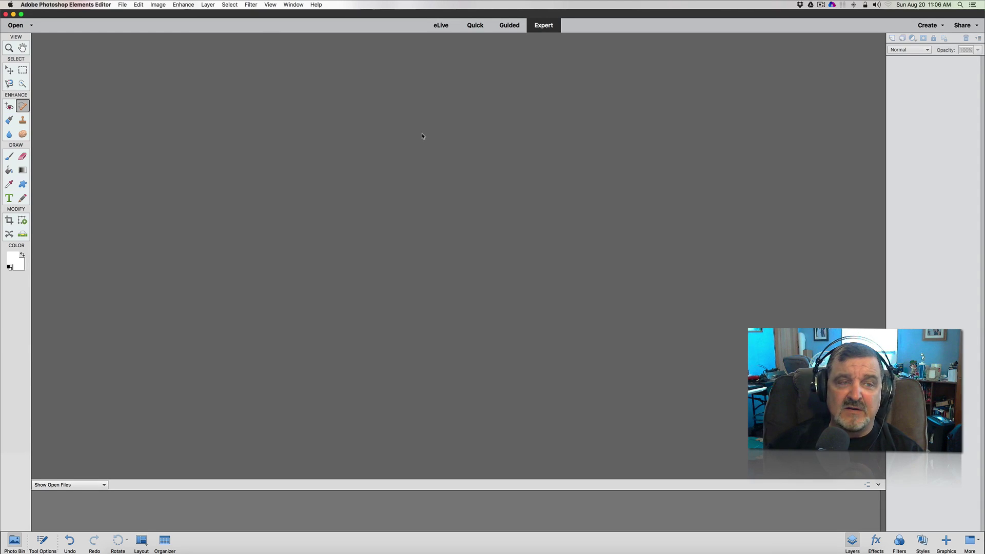
pyautogui.click(122, 6)
pyautogui.click(138, 27)
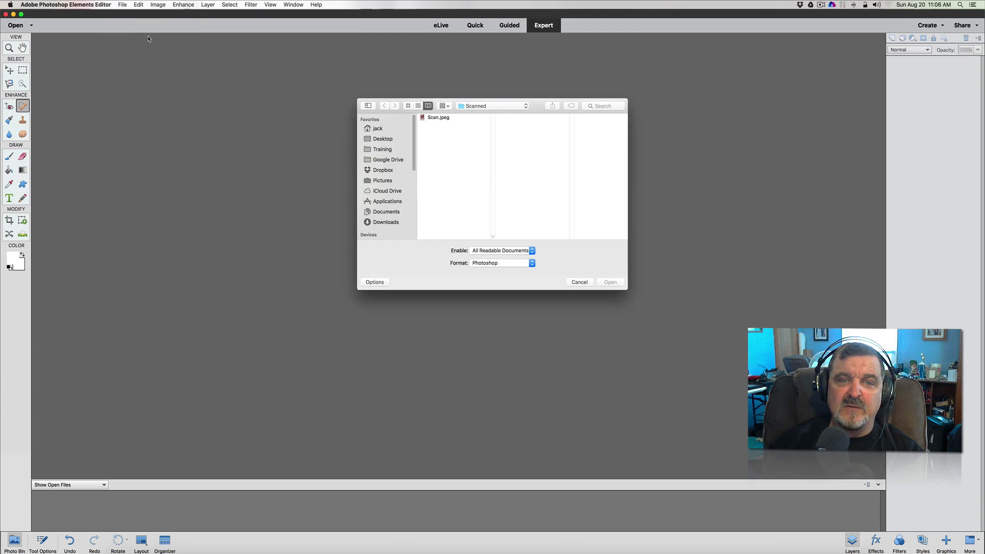
pyautogui.click(476, 107)
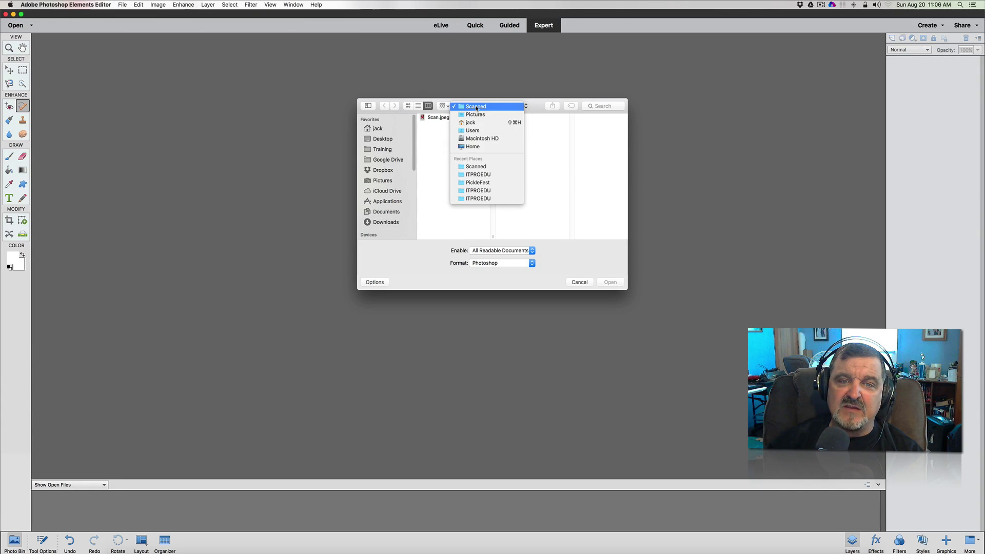
pyautogui.click(476, 107)
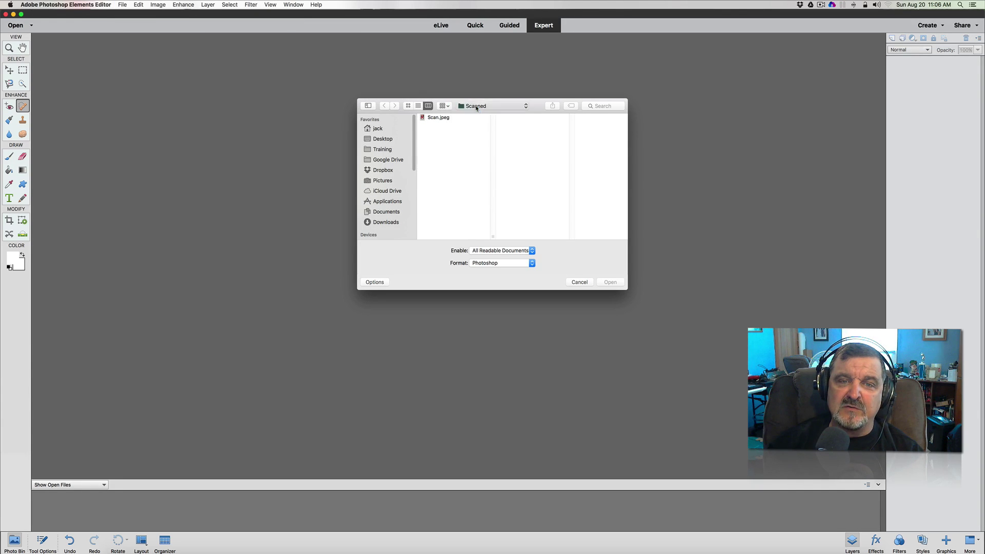
pyautogui.click(441, 118)
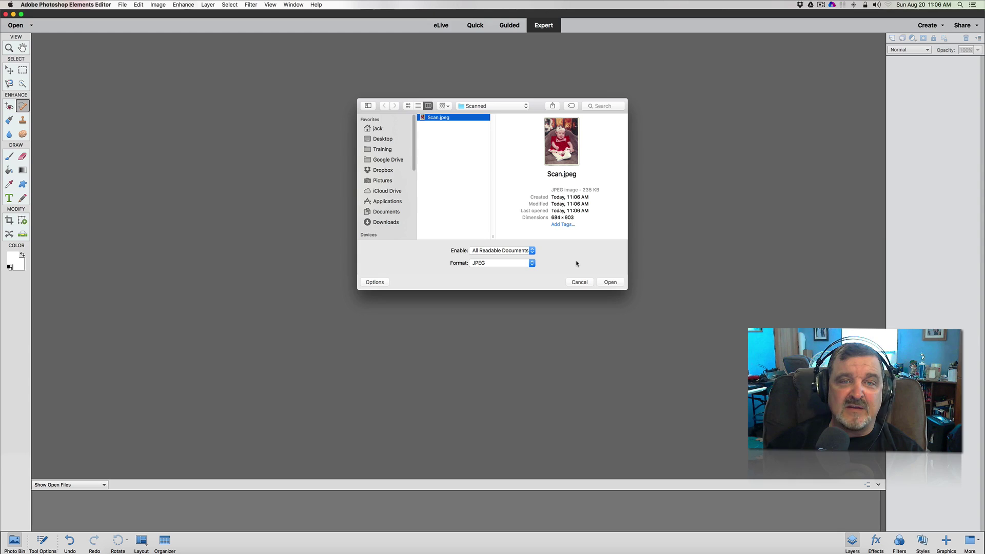
pyautogui.click(606, 282)
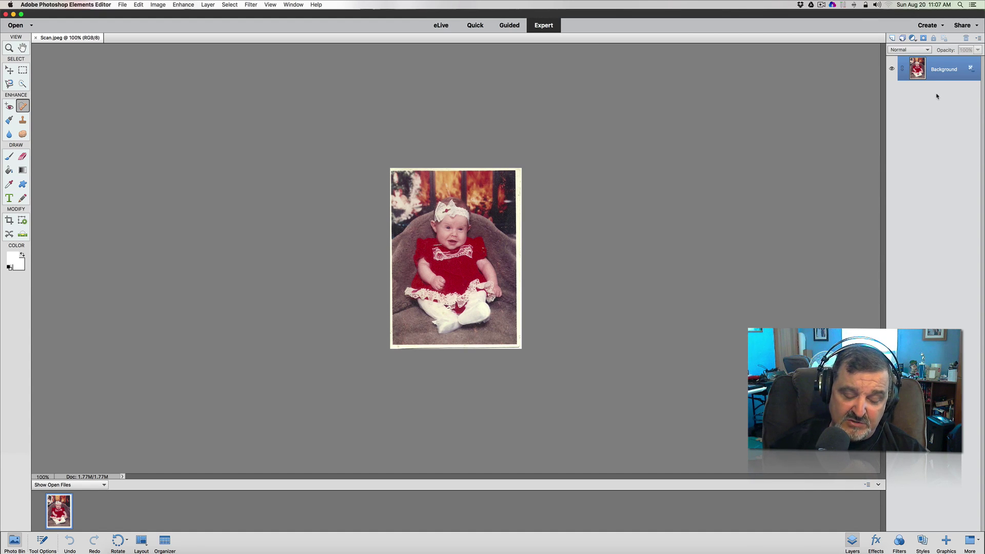
# Step: Duplicate the Background layer into a new Layer 1 with Cmd+J
pyautogui.press('super+j')
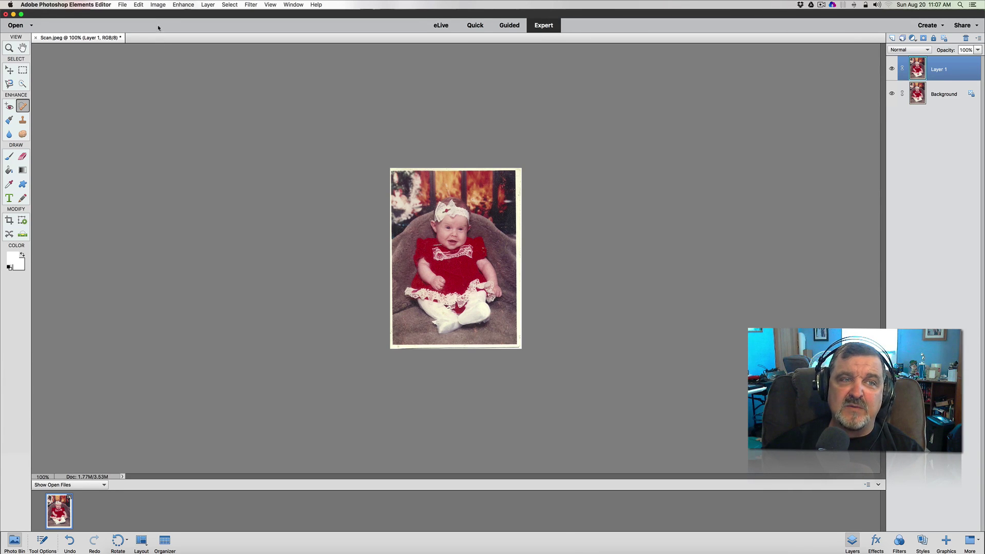
# Step: Enter an image size of 8 × 10 inches at 300 ppi (2400 × 3000 pixels)
pyautogui.click(159, 5)
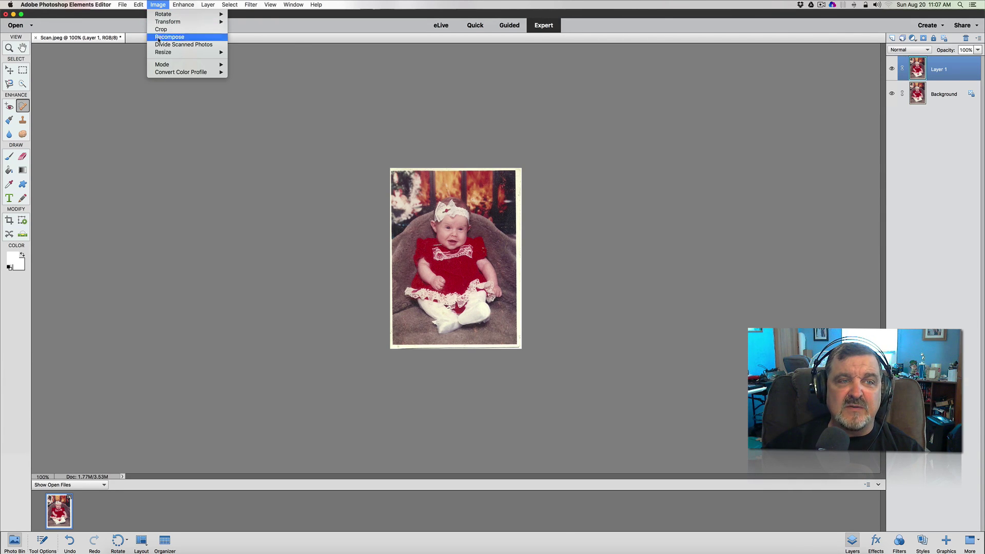
pyautogui.moveTo(205, 52)
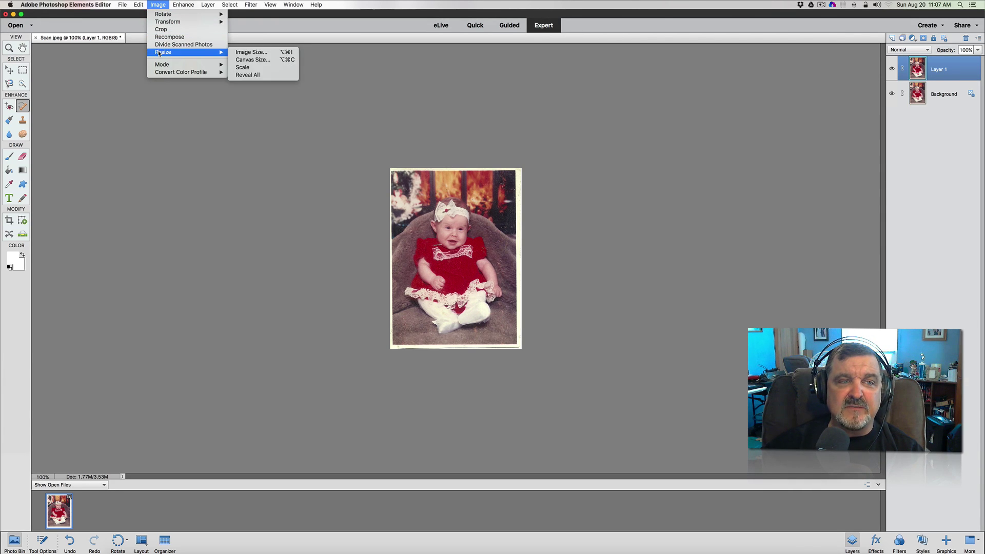
pyautogui.click(238, 53)
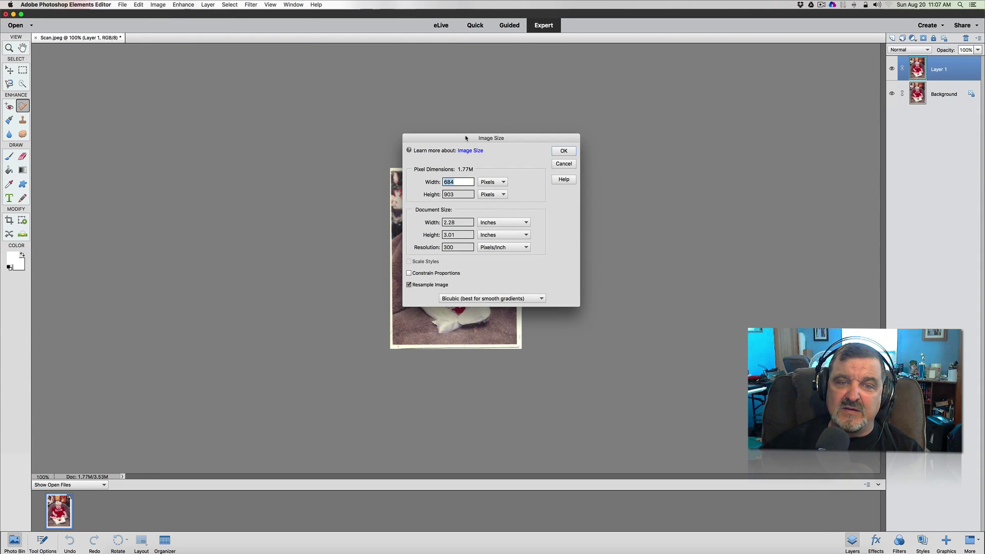
pyautogui.moveTo(465, 138); pyautogui.dragTo(587, 151)
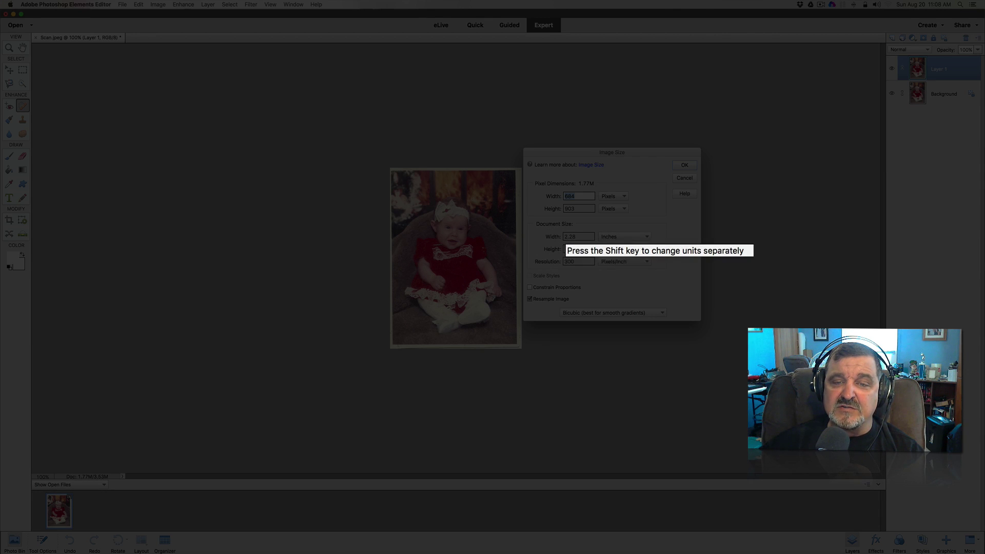
pyautogui.click(554, 234)
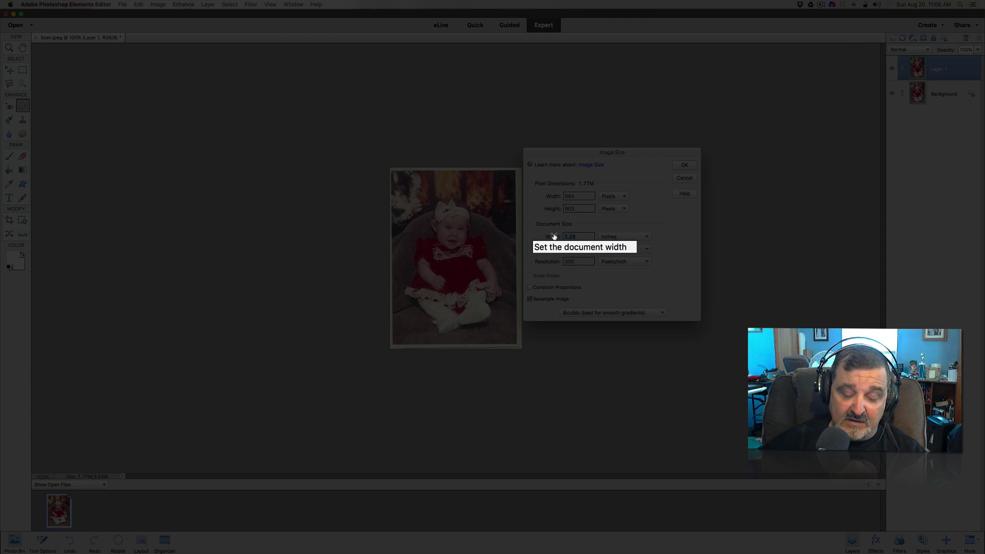
pyautogui.write('8')
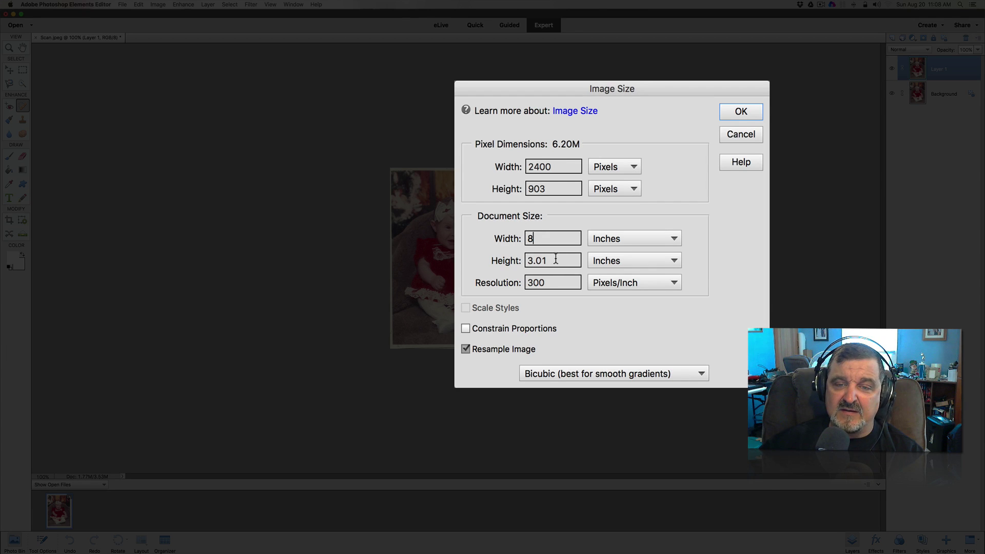
pyautogui.press('Tab')
pyautogui.write('10')
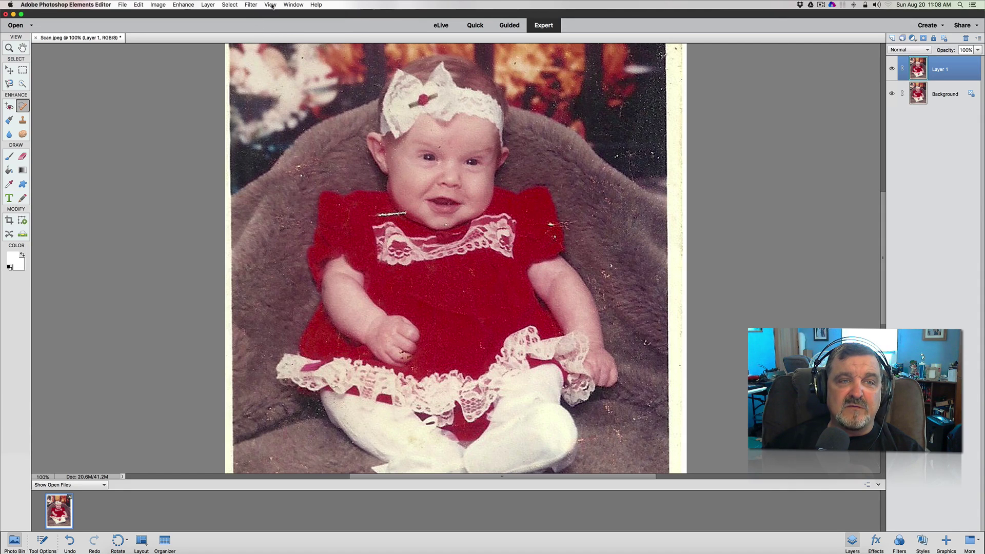
# Step: Fit the entire baby photo on screen with View > Fit on Screen
pyautogui.click(271, 5)
pyautogui.click(272, 42)
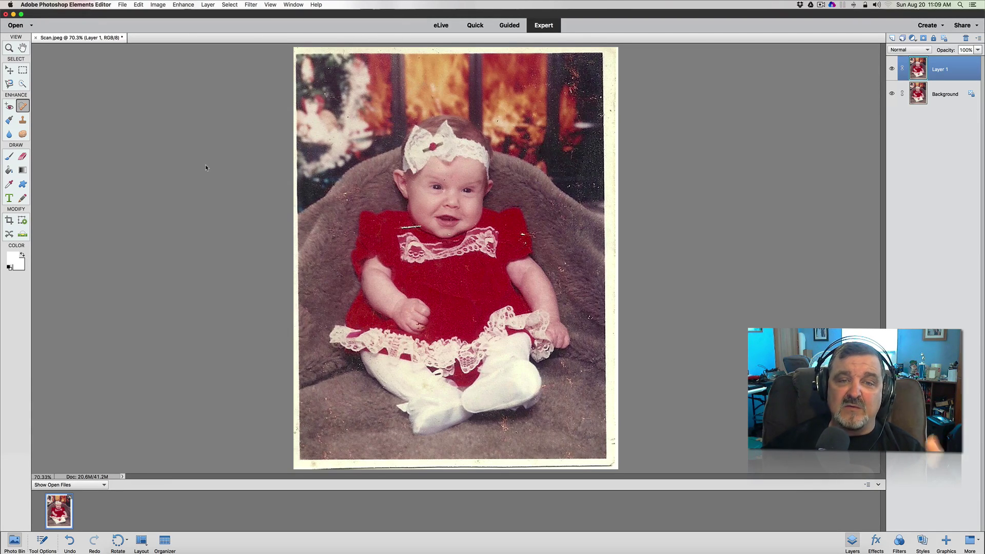
# Step: Start Save As and choose Pictures > Scanned as the destination folder
pyautogui.click(123, 5)
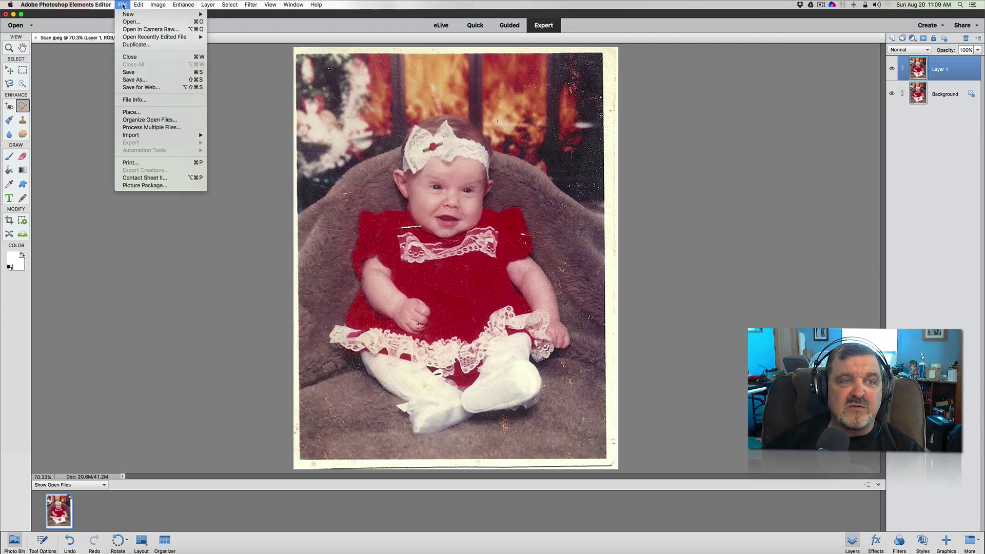
pyautogui.click(129, 80)
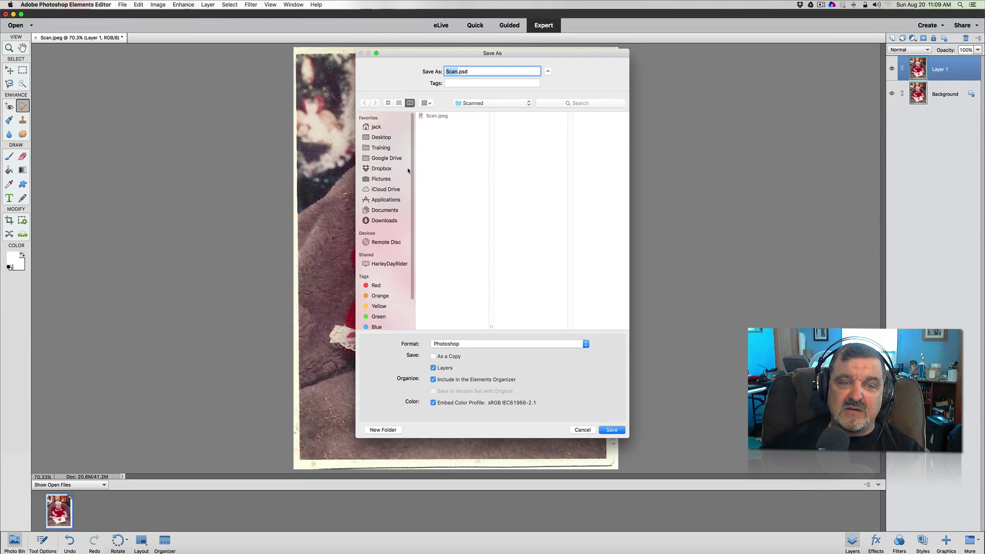
pyautogui.click(388, 178)
pyautogui.scroll(-5, 452, 218)
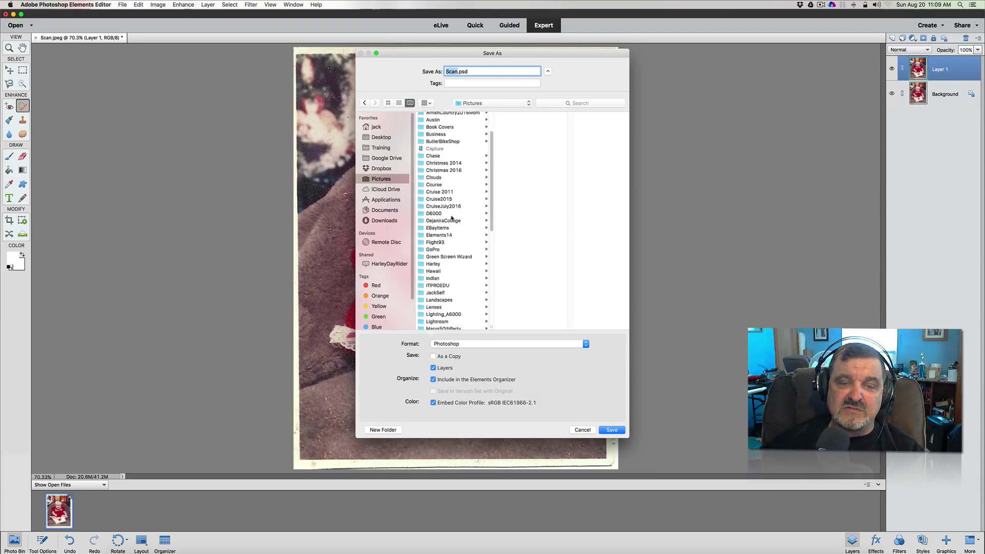
pyautogui.scroll(-3, 452, 218)
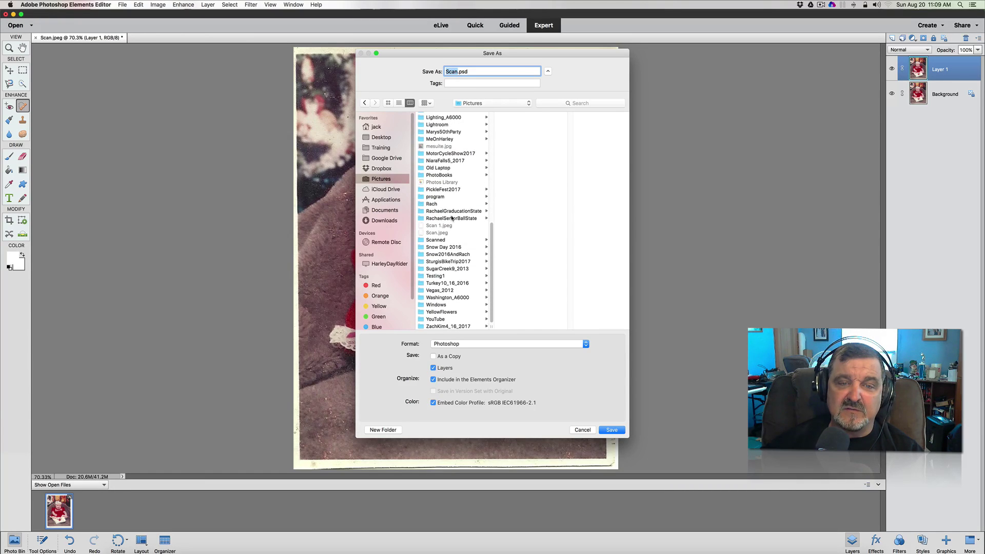
pyautogui.scroll(2, 452, 218)
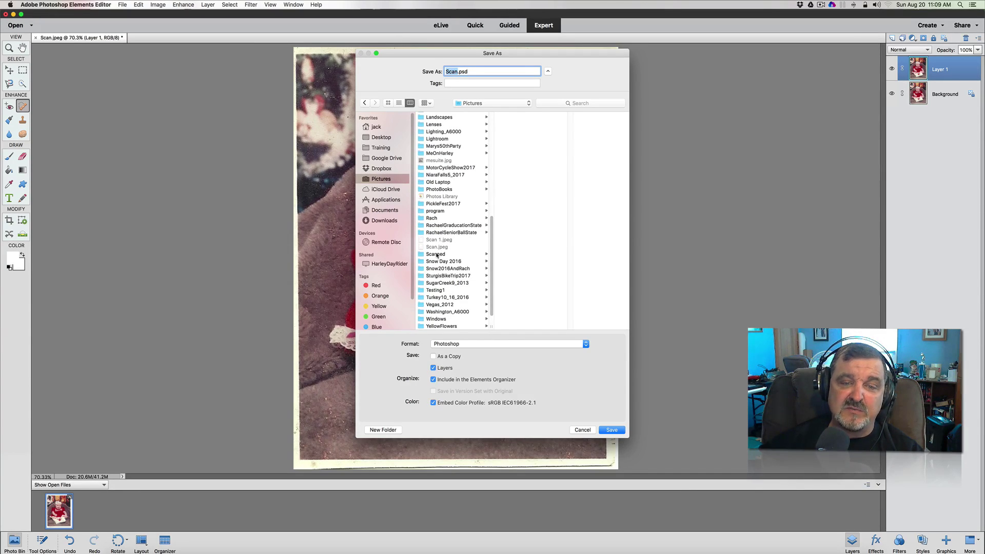
pyautogui.click(437, 255)
# Step: Name the file daughter8_10 and set the format to JPEG
pyautogui.click(454, 72)
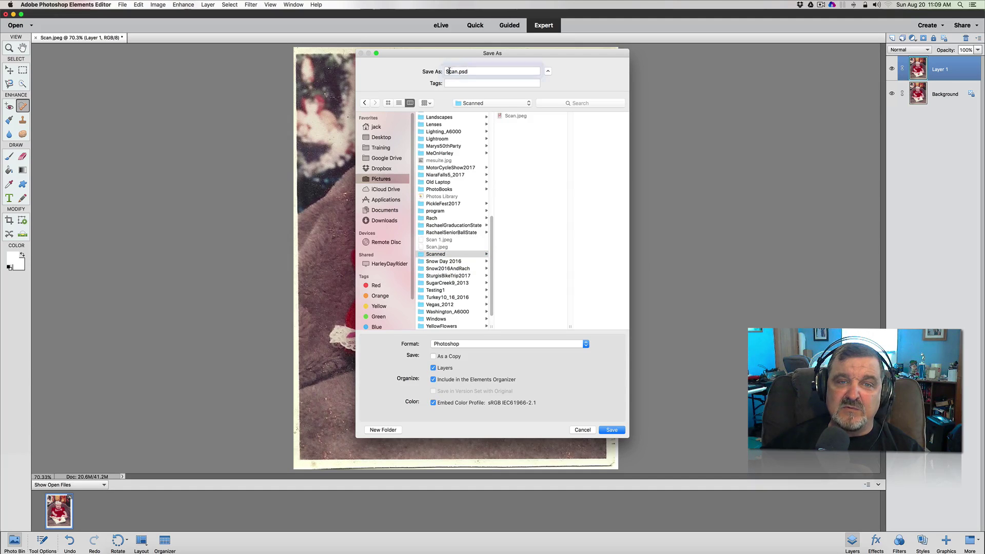
pyautogui.doubleClick(454, 72)
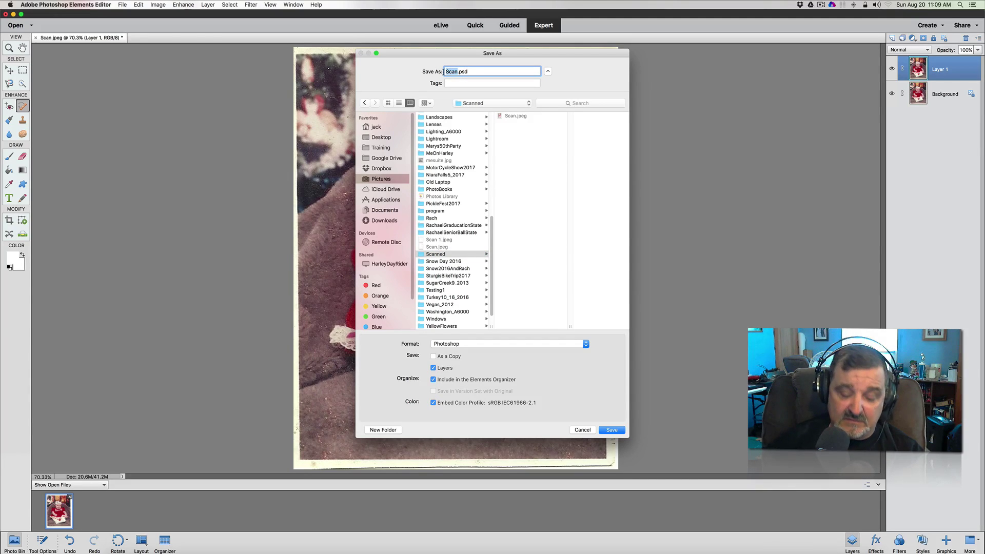
pyautogui.write('daughter')
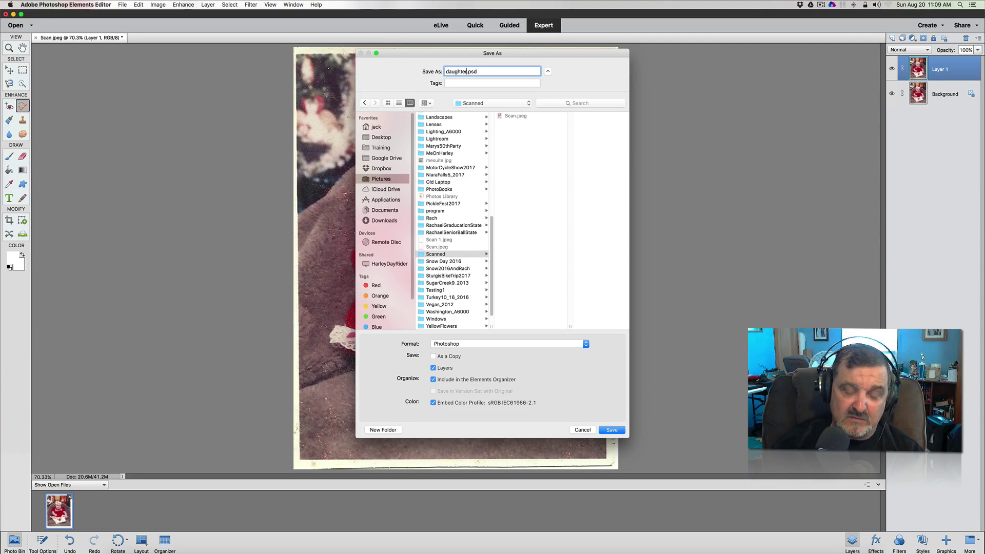
pyautogui.write('8_')
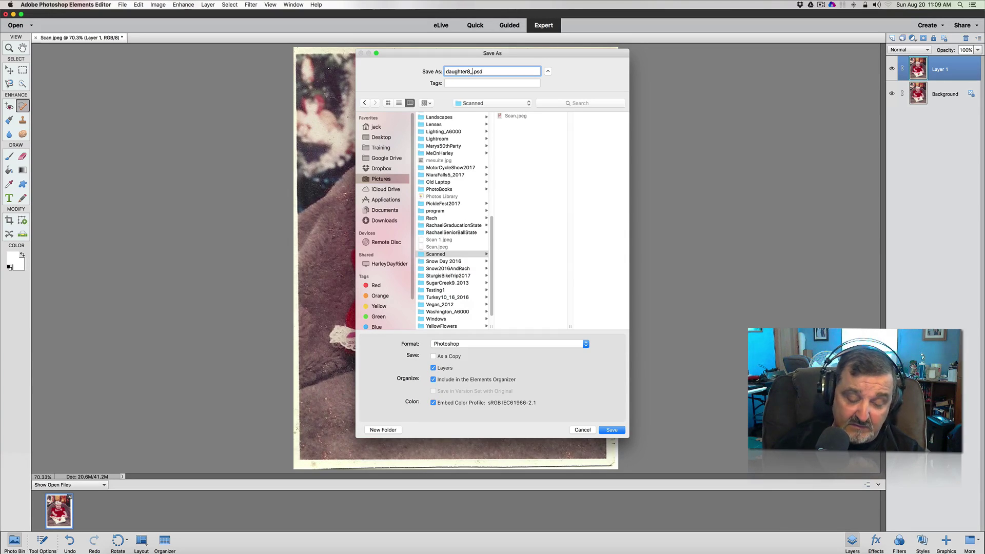
pyautogui.write('10')
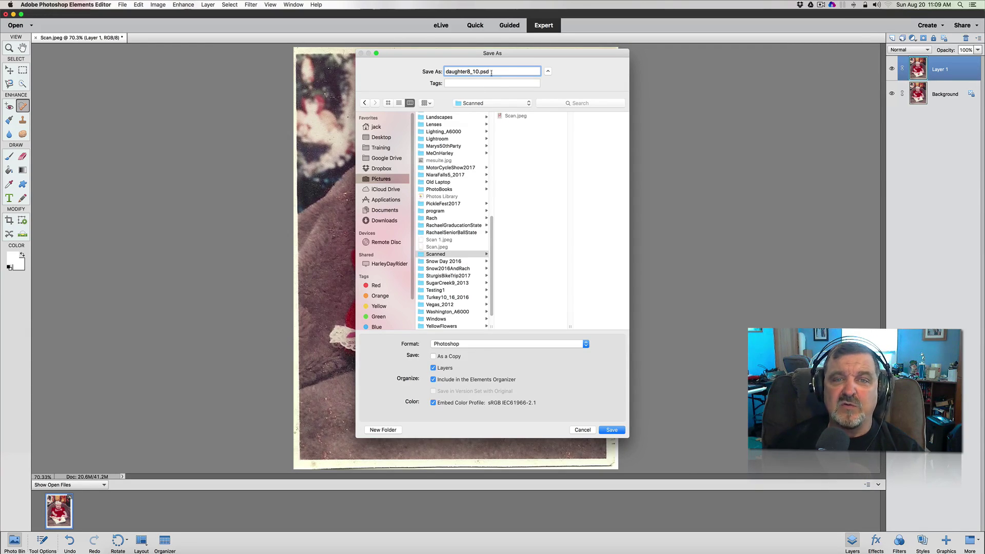
pyautogui.click(483, 344)
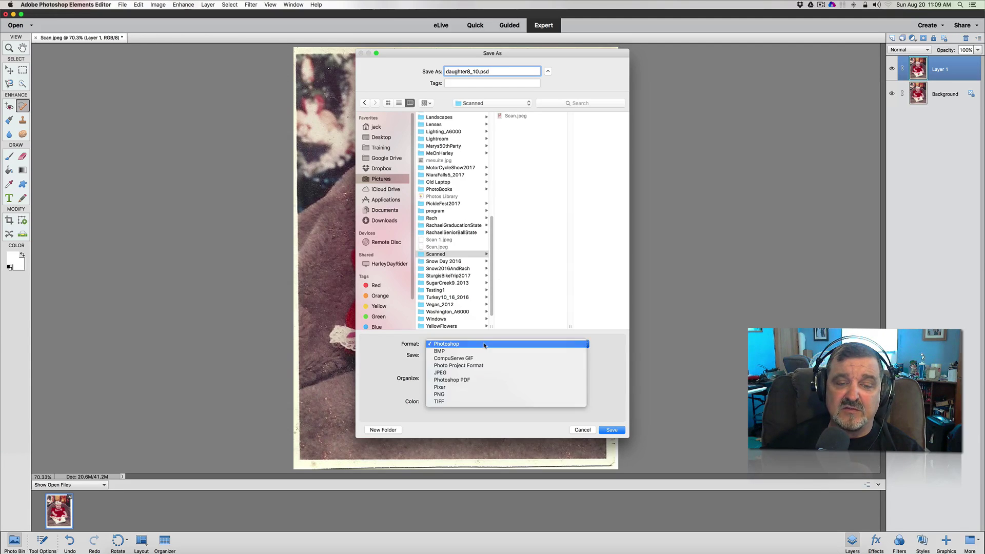
pyautogui.click(447, 377)
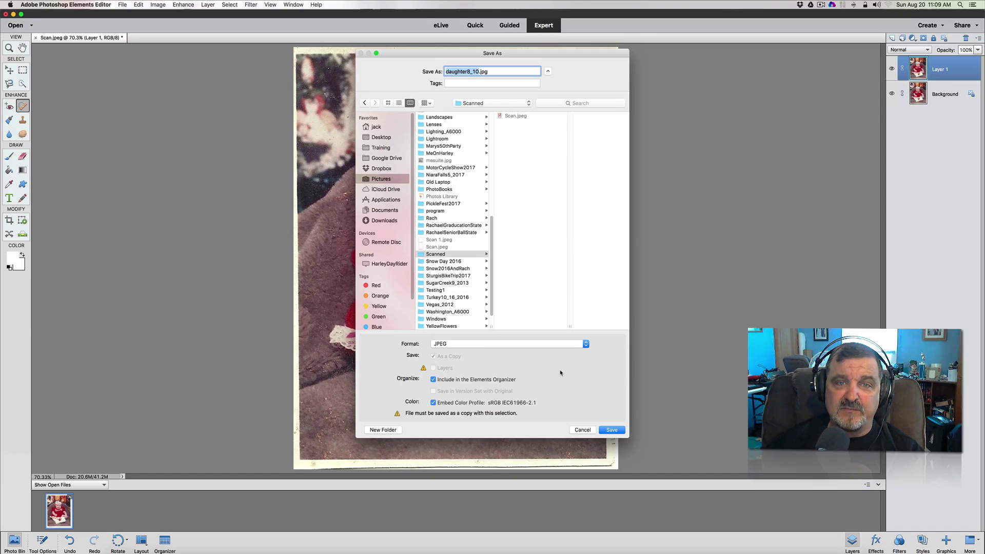
# Step: Save daughter8_10.jpg at JPEG quality 12 (Maximum)
pyautogui.click(611, 434)
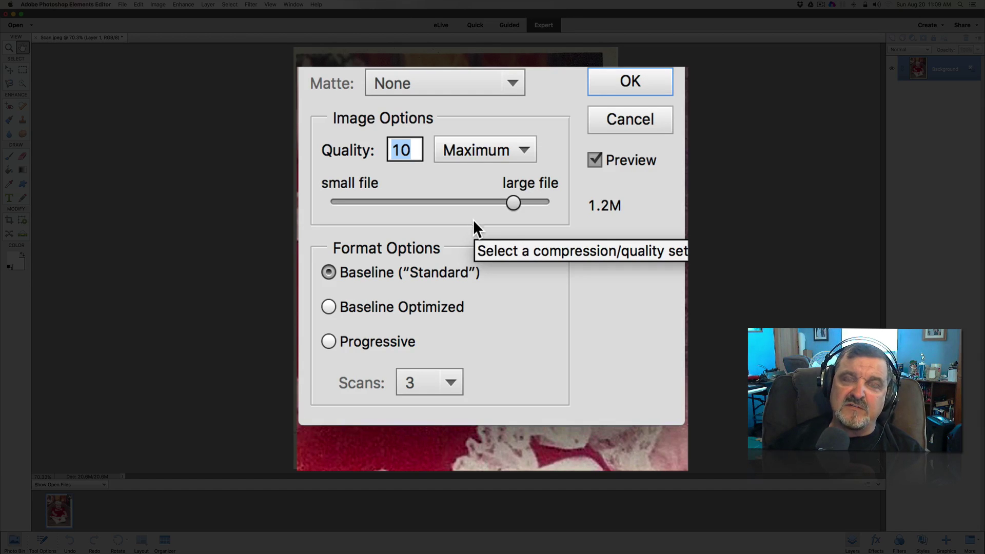
pyautogui.moveTo(512, 203); pyautogui.dragTo(558, 204)
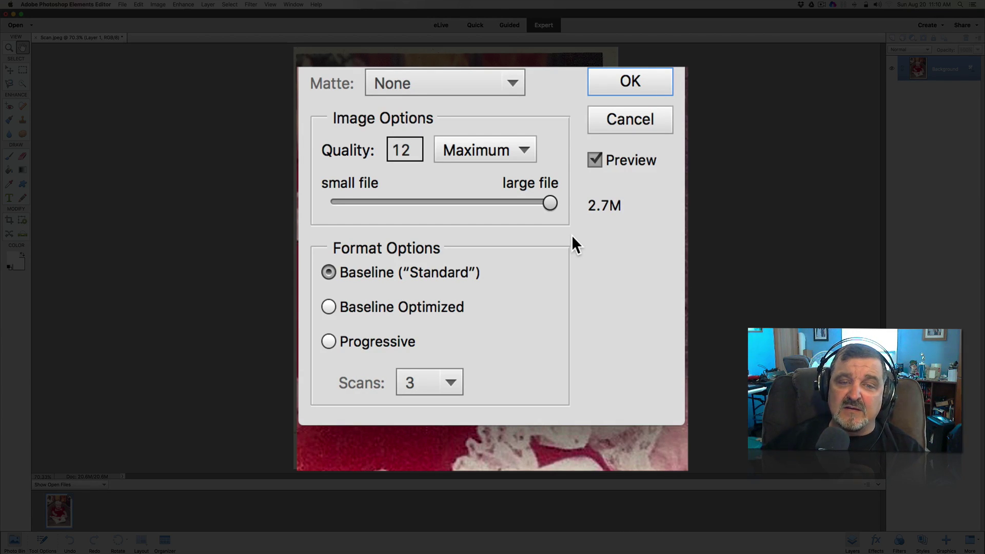
pyautogui.click(618, 83)
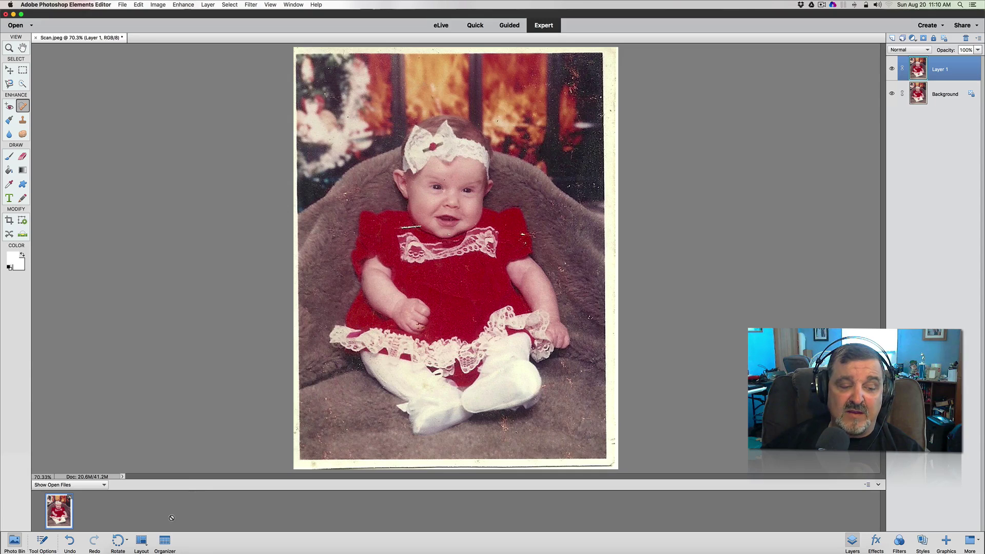
# Step: Verify in Finder's Pictures > Scanned folder that daughter8_10.jpg is a 2400 × 3000, 2.9 MB JPEG
pyautogui.click(117, 548)
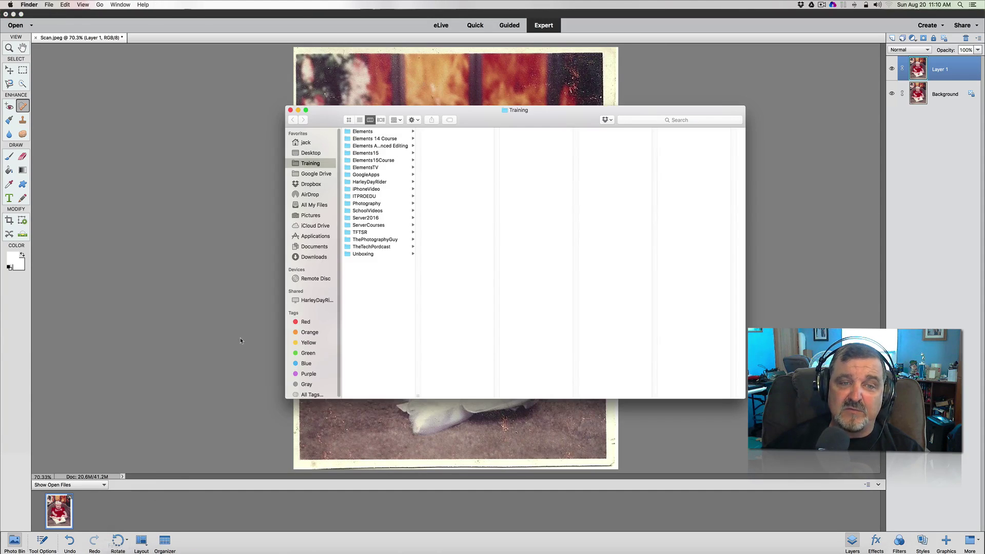
pyautogui.click(306, 216)
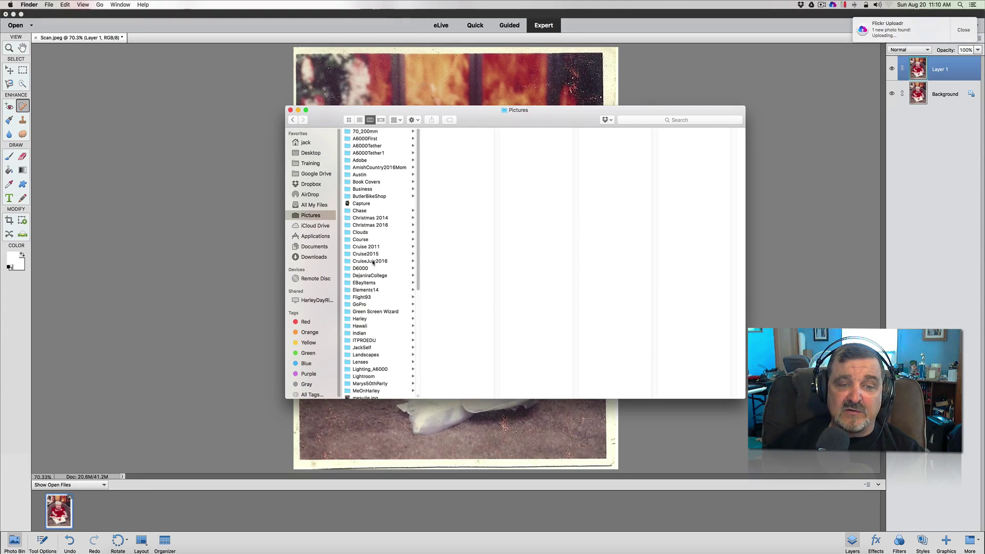
pyautogui.scroll(-10, 391, 313)
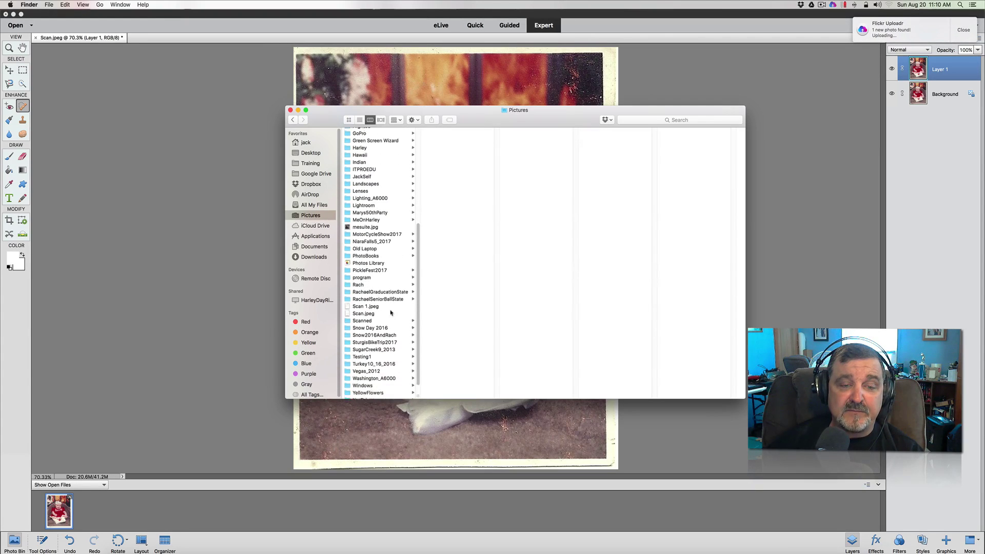
pyautogui.click(372, 316)
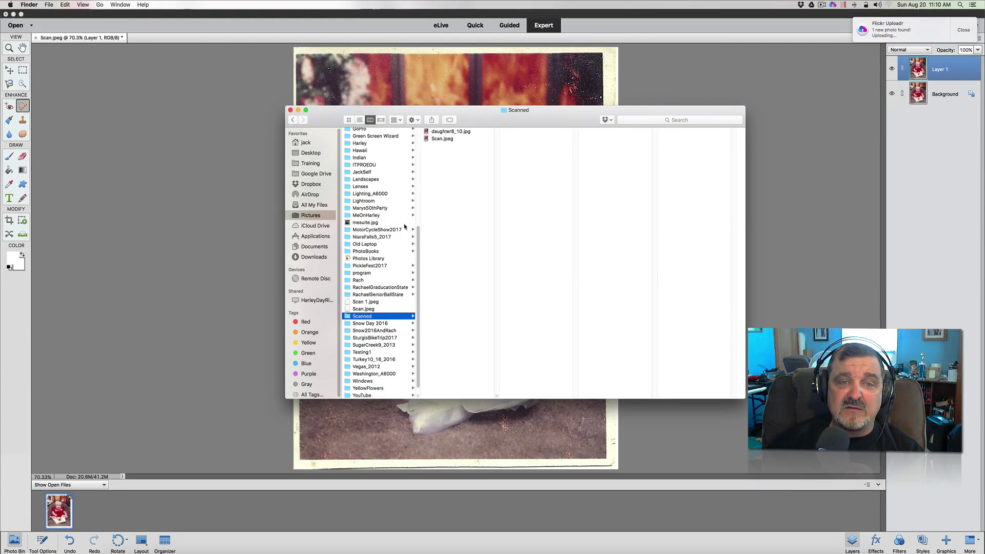
pyautogui.click(439, 133)
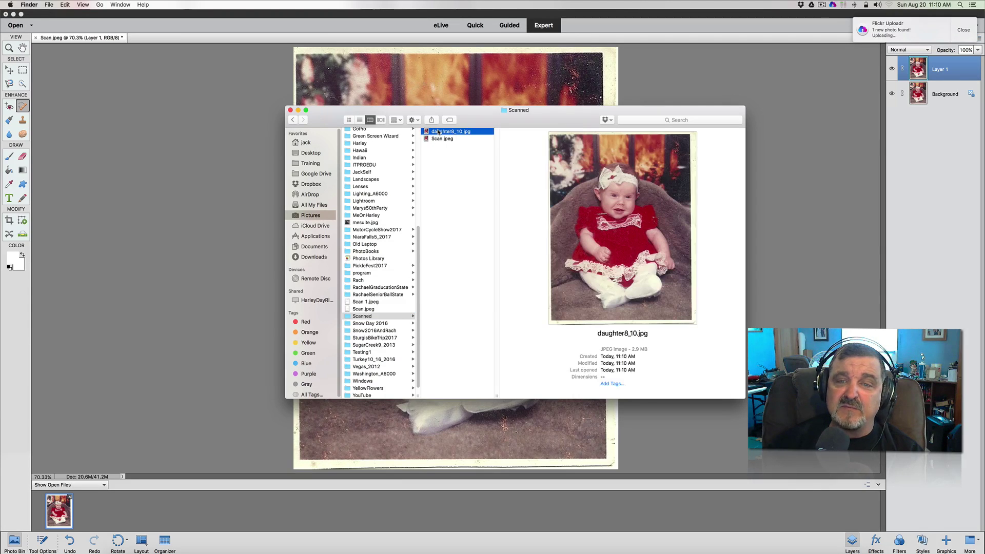
pyautogui.click(441, 139)
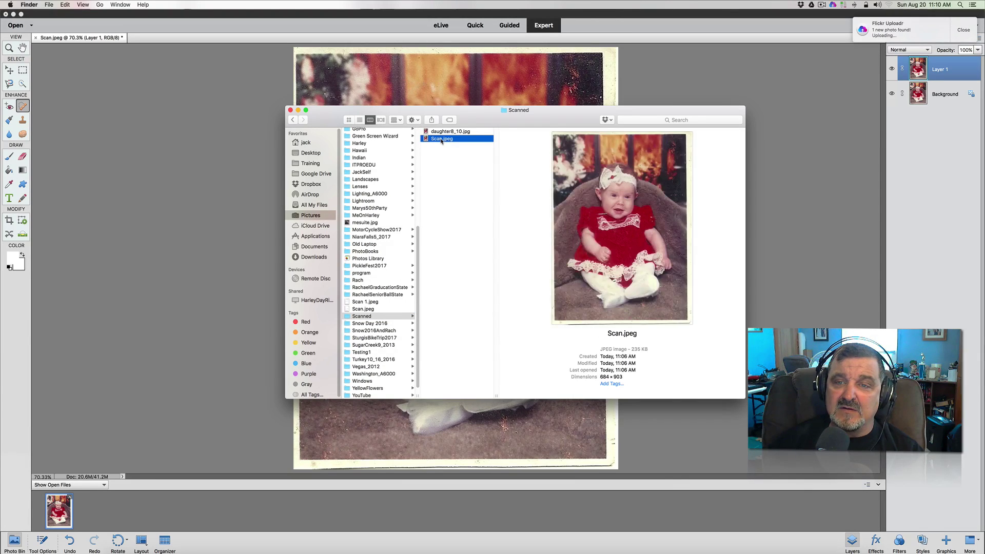
pyautogui.press('Up')
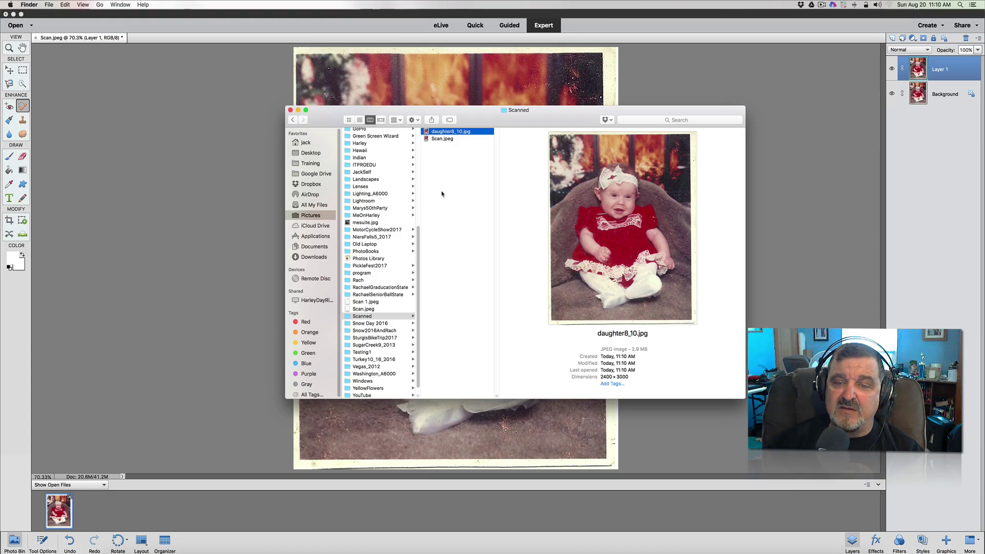
pyautogui.click(290, 111)
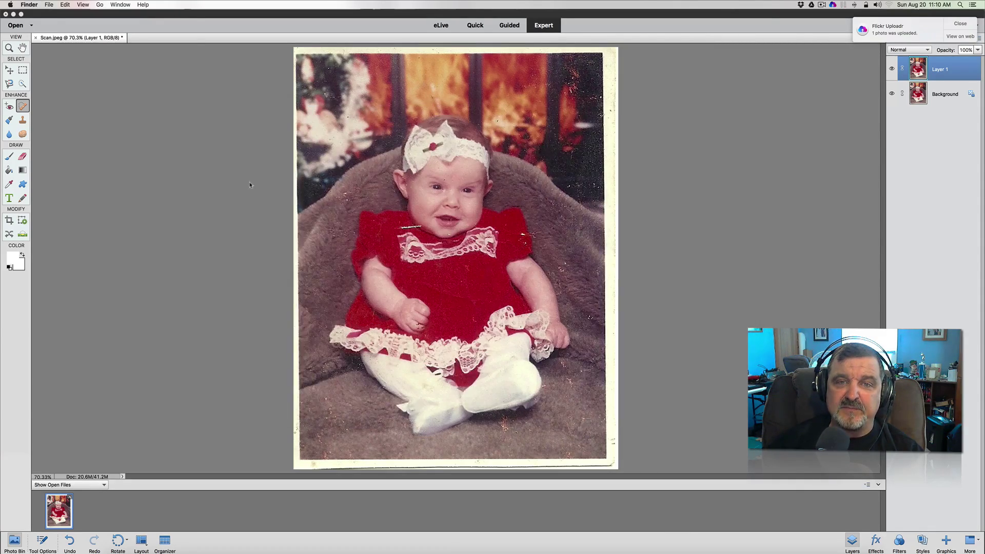